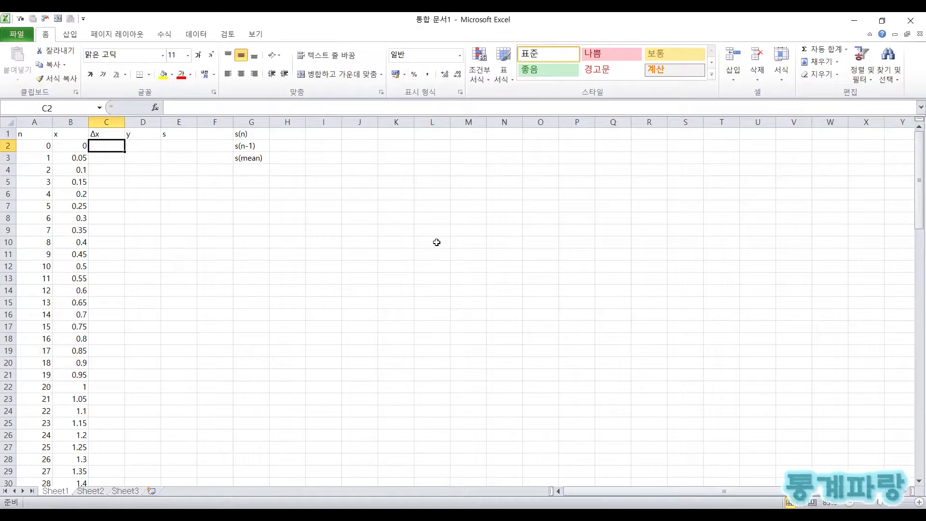
- Return to the n header in cell A1
key(Left)
key(Left)
- Review the n values down to 100 and the x series and formula in column B
key(Up)
key(Right)
key(Left)
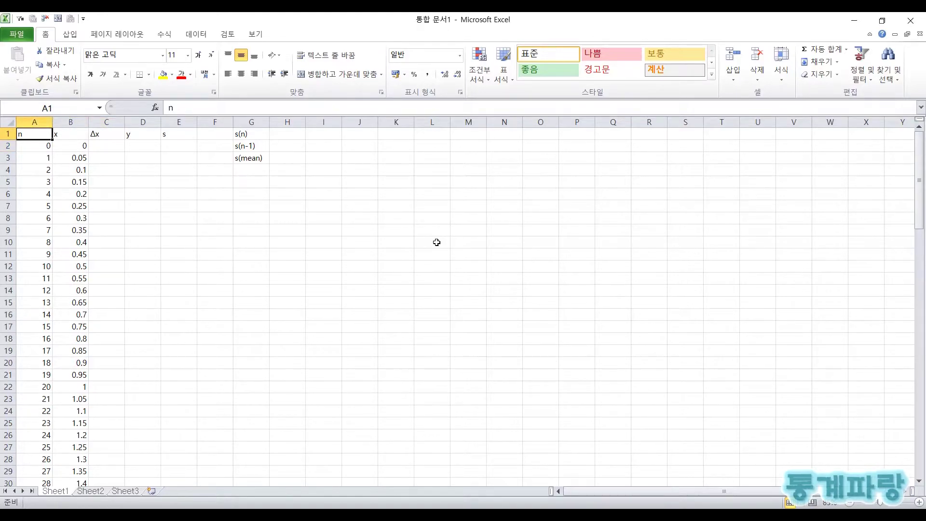
key(ctrl+Down)
key(ctrl+Up)
key(Right)
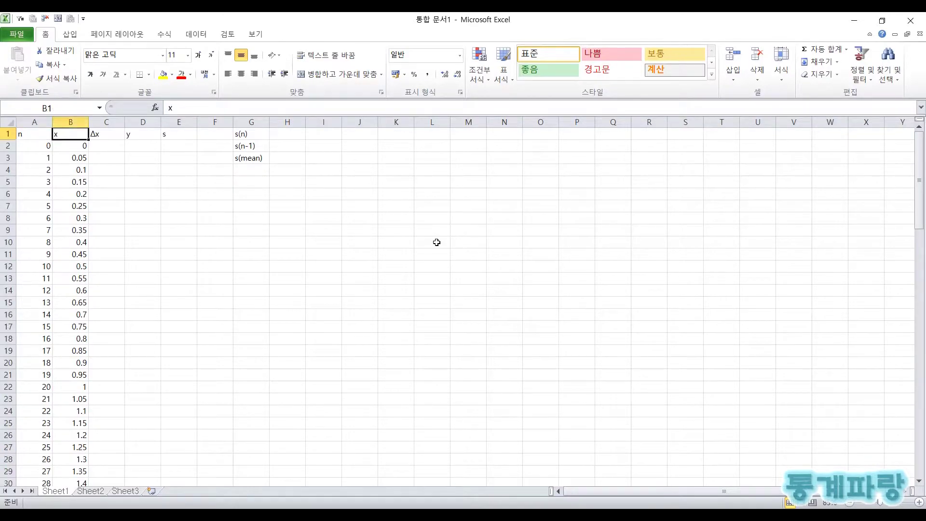
key(Down)
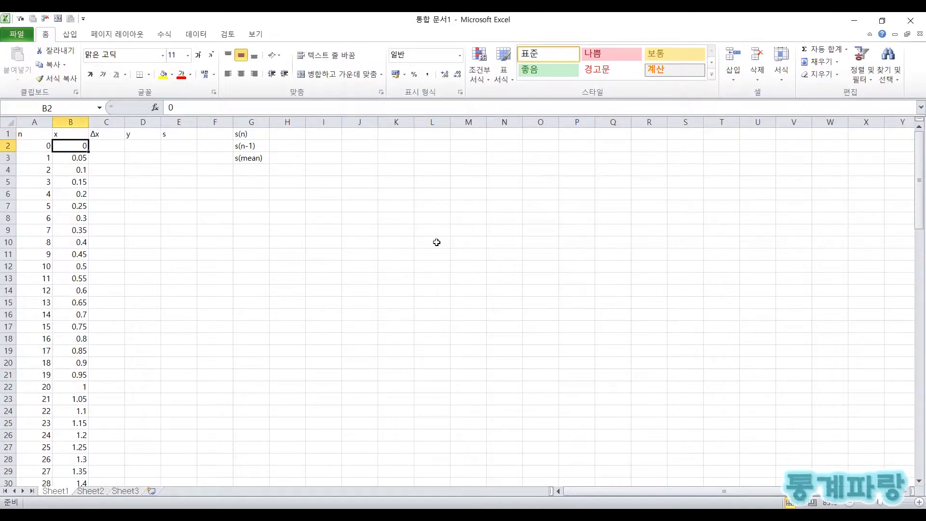
key(Right)
key(Left)
key(Down)
key(Down)
key(Down)
key(Up)
key(Up)
key(Down)
key(Down)
key(Down)
key(Right)
key(Up)
key(Up)
key(Up)
key(Up)
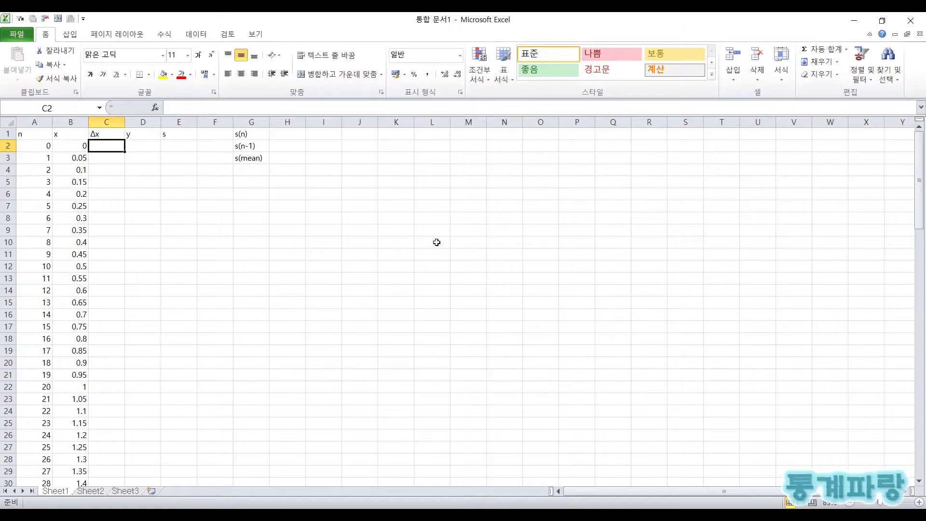
- Enter 0.05 in C2 and fill it down the whole Δx column
text(0.05)
key(Return)
key(Up)
double_click(124, 151)
key(Right)
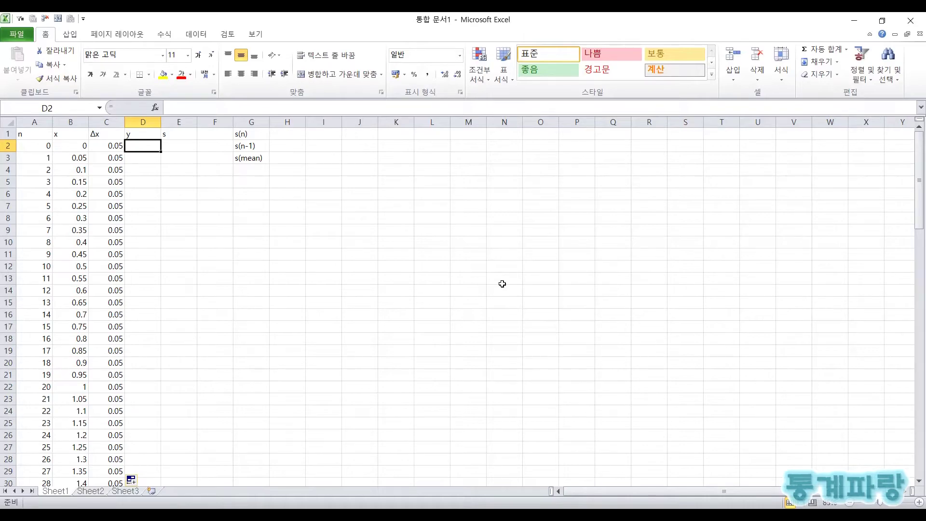
- Enter =B2^2 in D2 and fill it down to D102, squaring every x value
text(=)
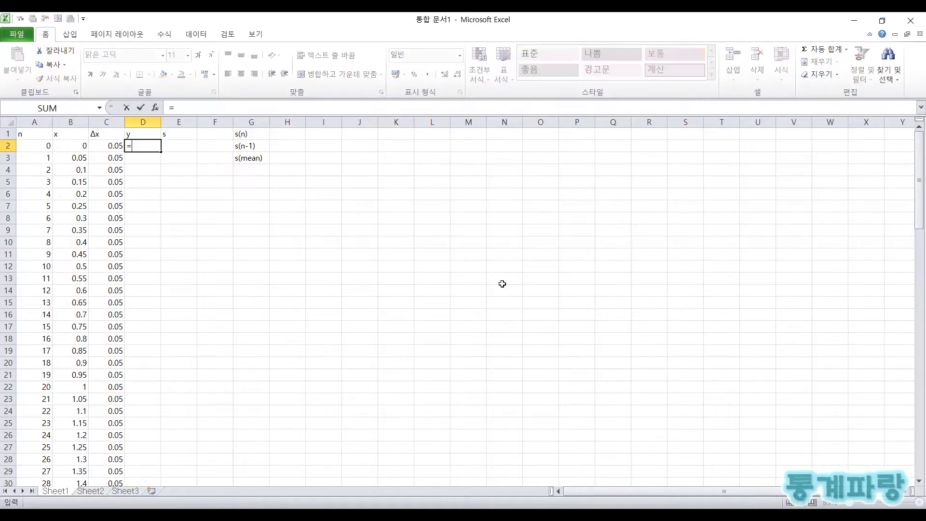
key(Left)
key(Left)
text(^2)
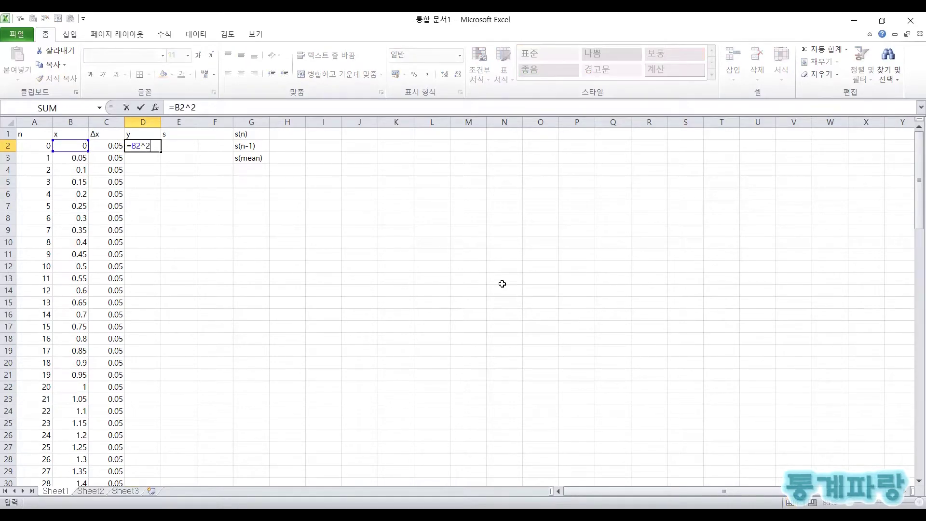
key(ctrl+Return)
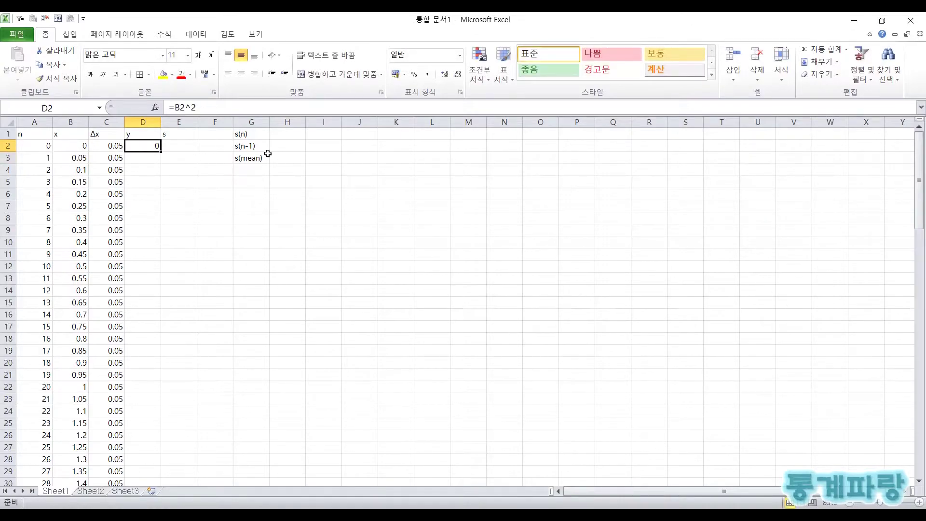
double_click(160, 152)
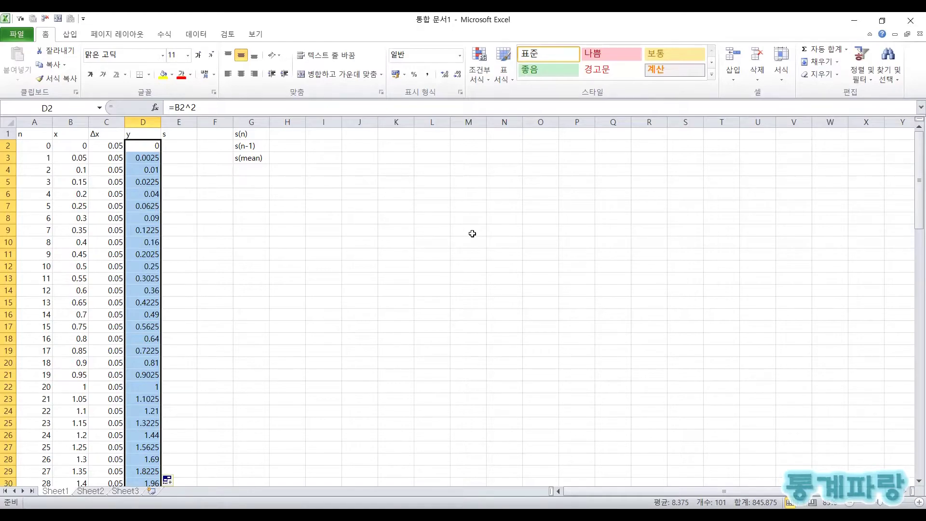
key(Up)
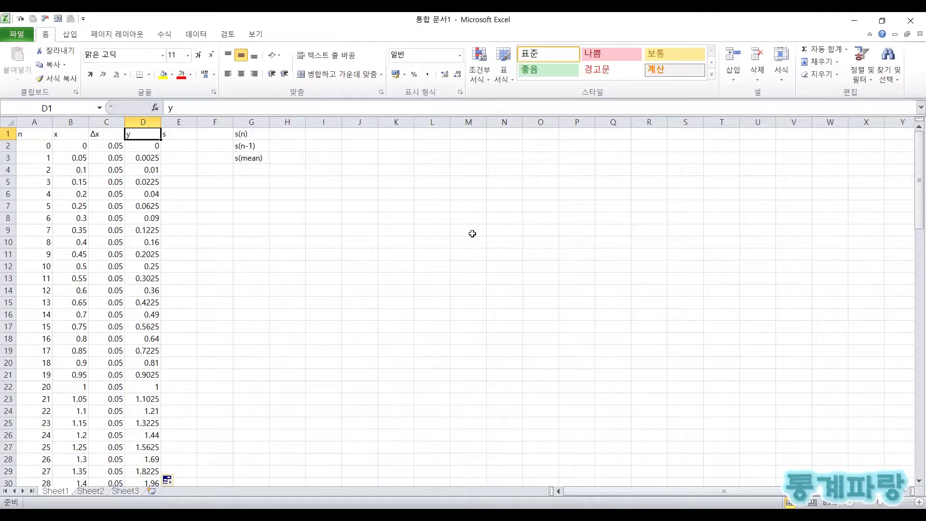
key(Down)
- Select D2:D102 and insert a 2-D clustered column chart of the y values
key(ctrl+shift+Down)
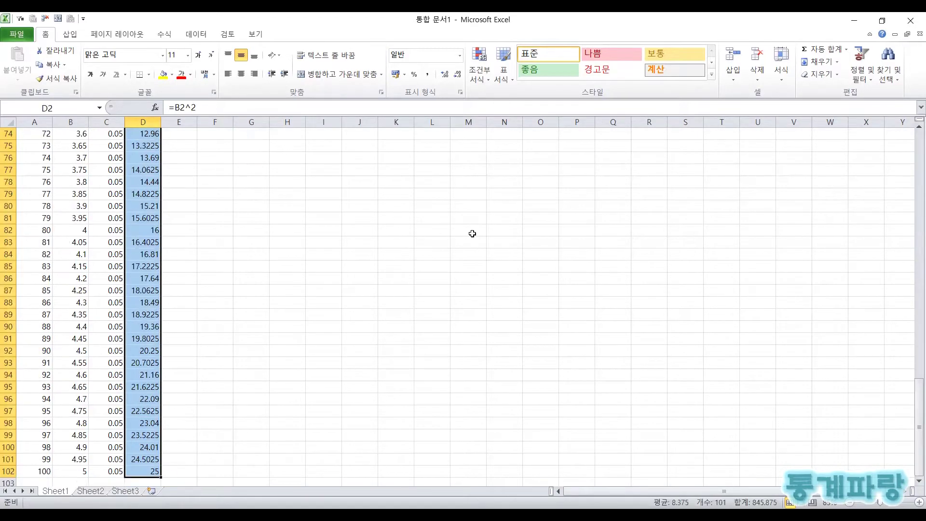
click(70, 34)
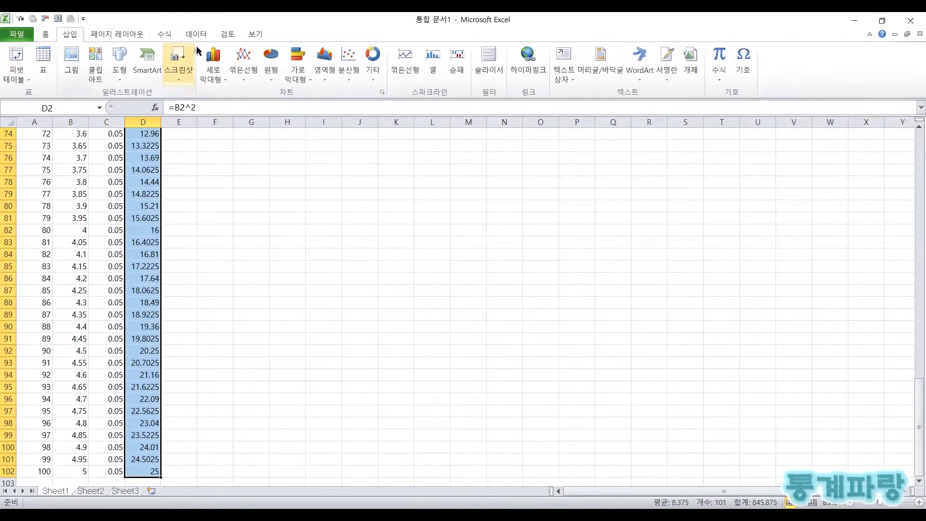
click(216, 63)
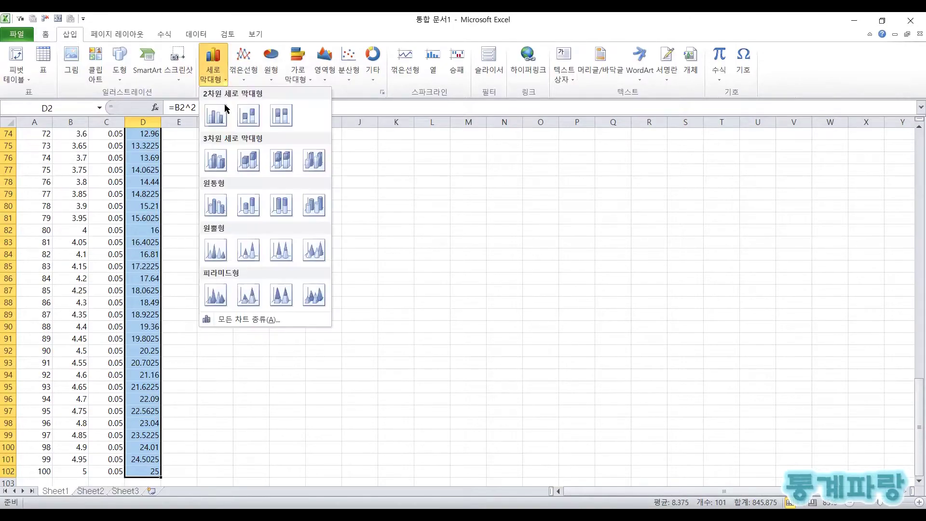
click(222, 114)
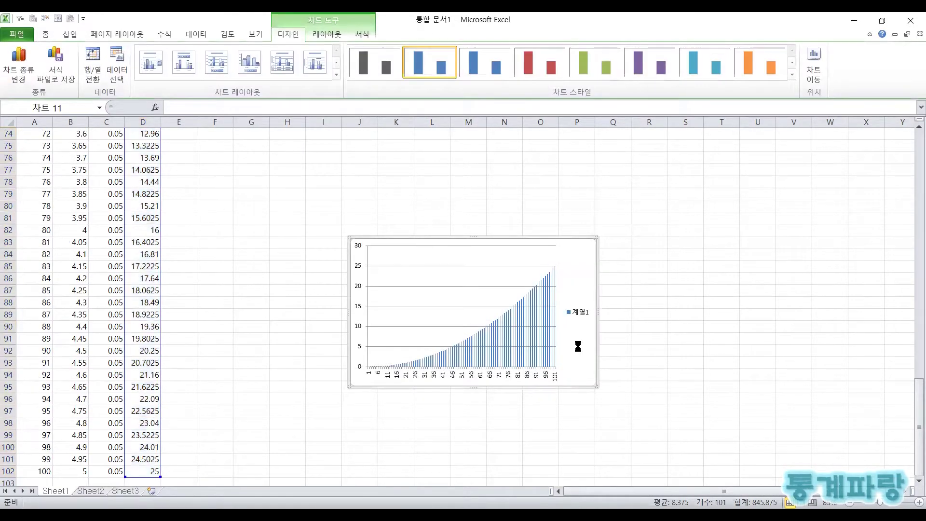
- Move the chart to G5, enlarge it, and delete its legend
key(ctrl+z)
scroll(479, 310, up, 8)
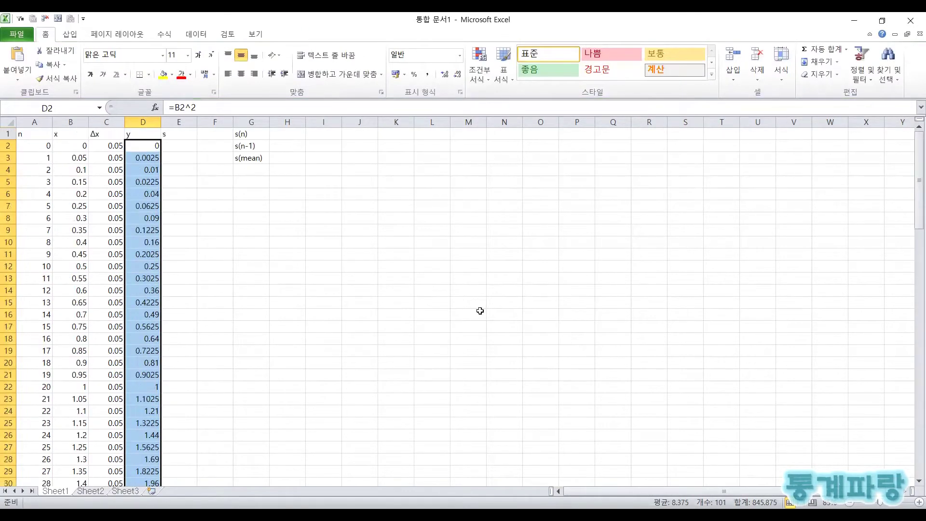
click(259, 183)
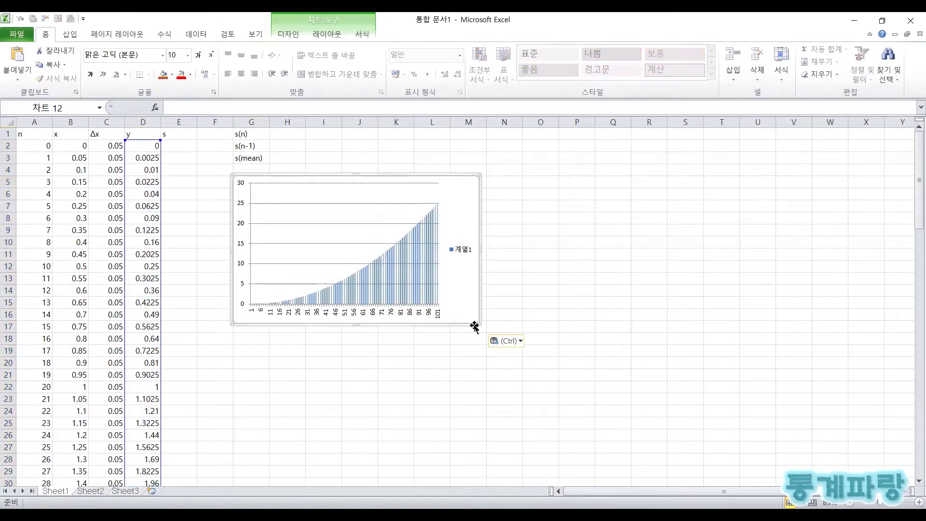
drag(476, 325, 516, 345)
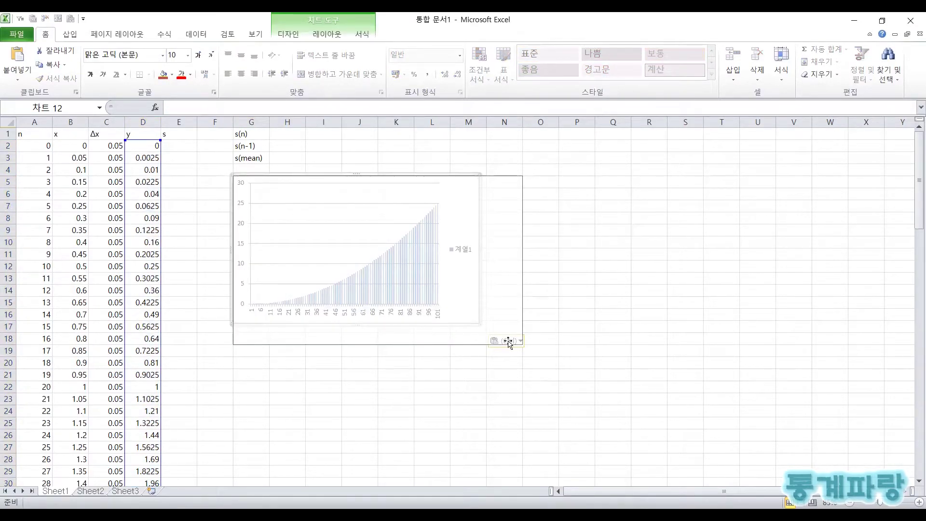
click(504, 263)
key(Delete)
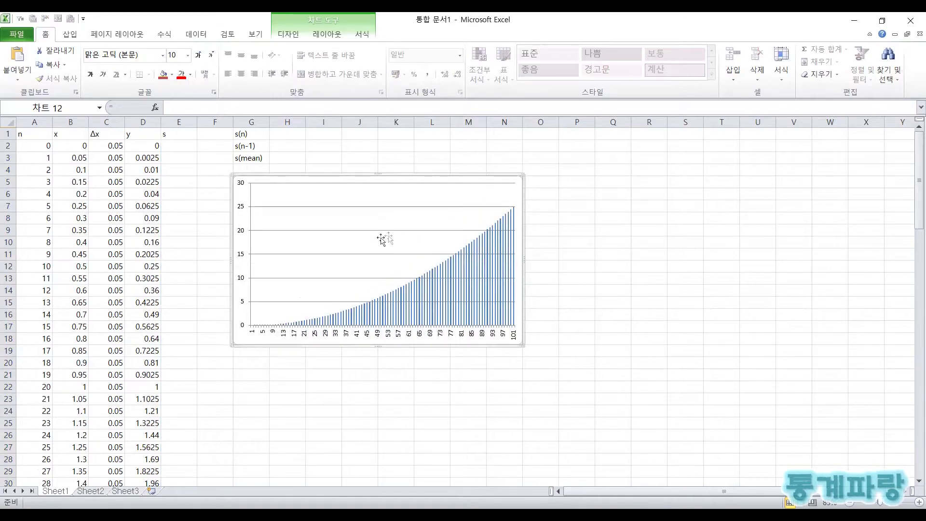
right_click(364, 243)
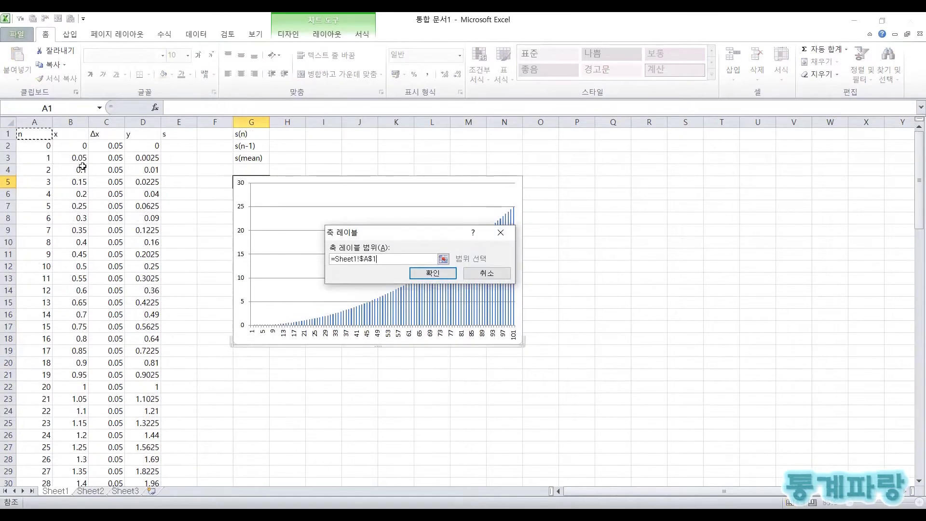
key(Down)
key(ctrl+shift+Down)
click(422, 276)
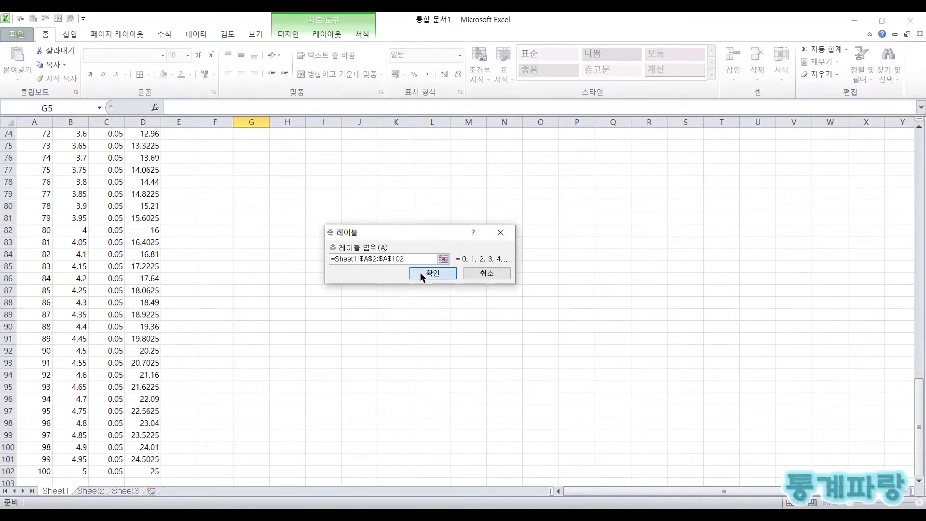
click(516, 334)
click(197, 285)
key(ctrl+Up)
click(194, 288)
click(368, 373)
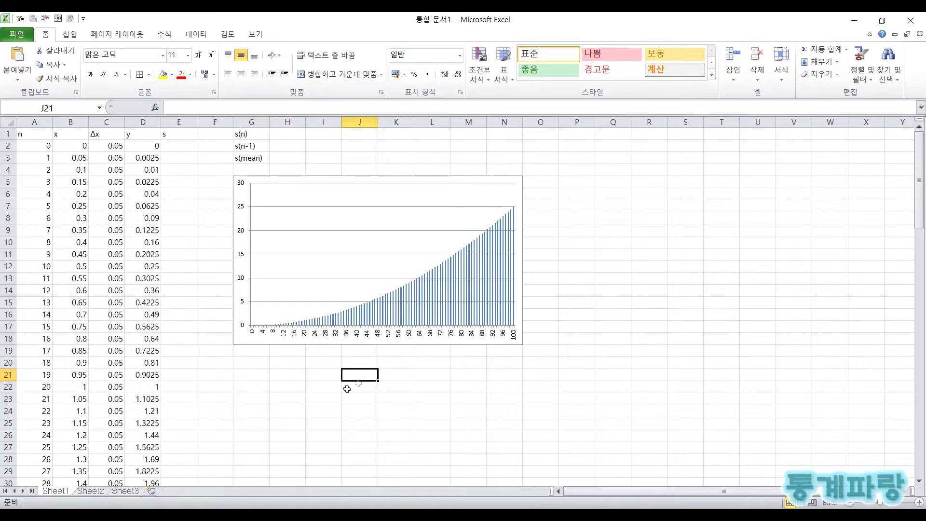
key(Left)
key(Left)
key(Left)
key(Left)
- Go to E2 and check the Δx and y cells that feed the s formula
key(ctrl+Up)
key(Down)
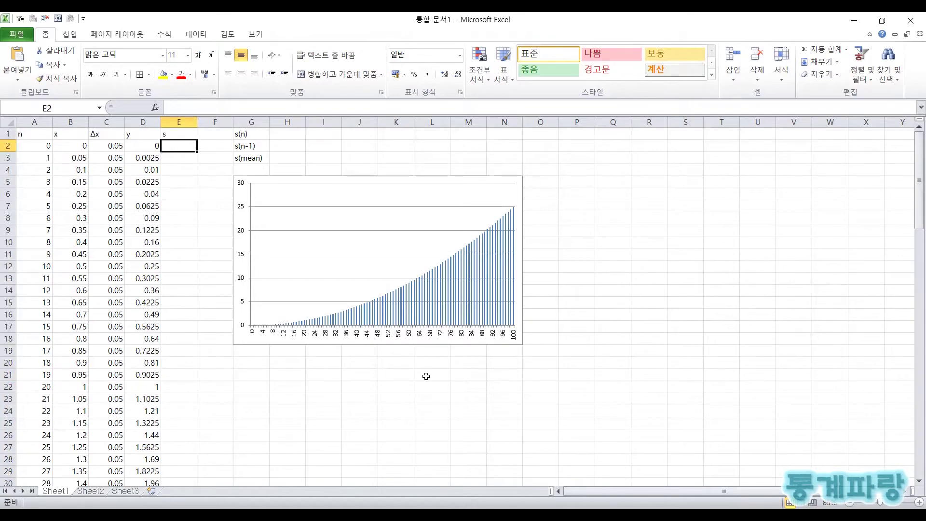
key(Left)
key(Left)
key(Up)
key(Down)
key(Right)
key(Right)
- Enter =C2*D2 in E2 and copy it down to row 102
text(=)
key(Left)
key(Left)
text(*)
key(Left)
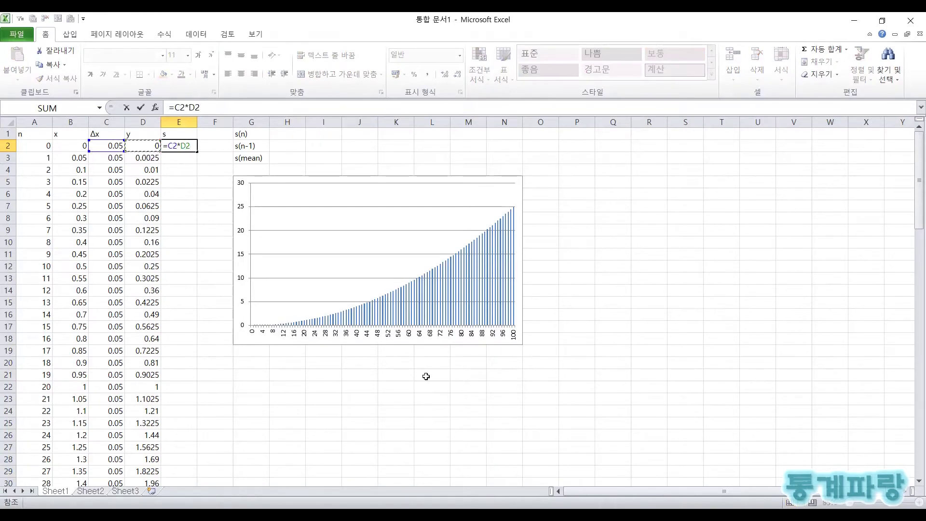
key(Return)
key(Up)
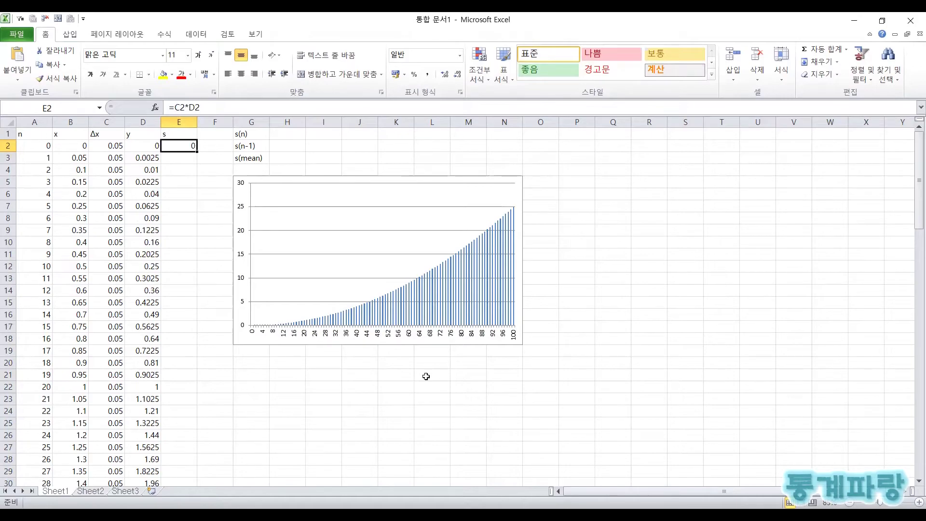
double_click(196, 151)
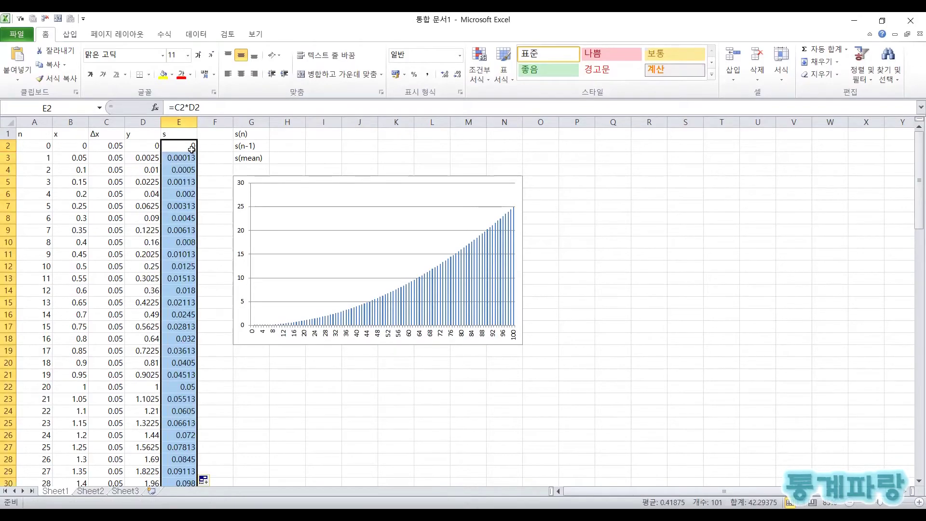
click(191, 149)
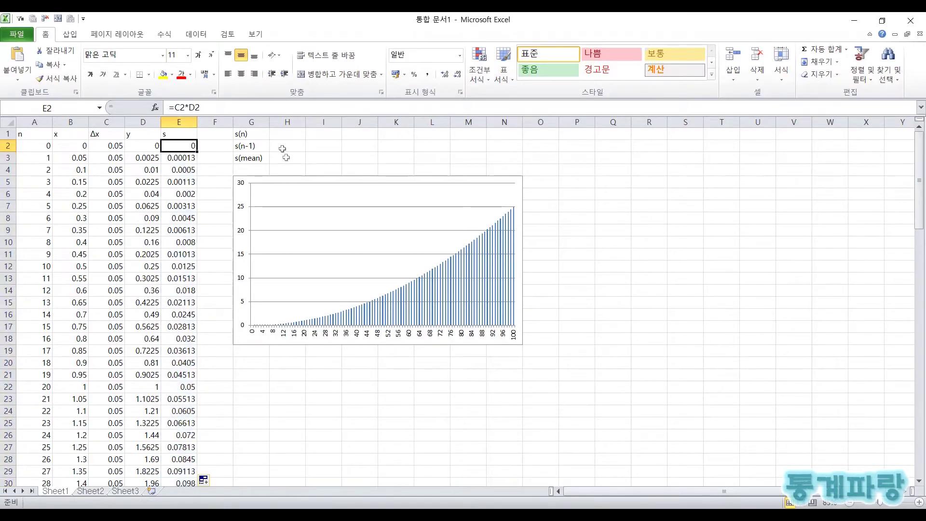
click(285, 134)
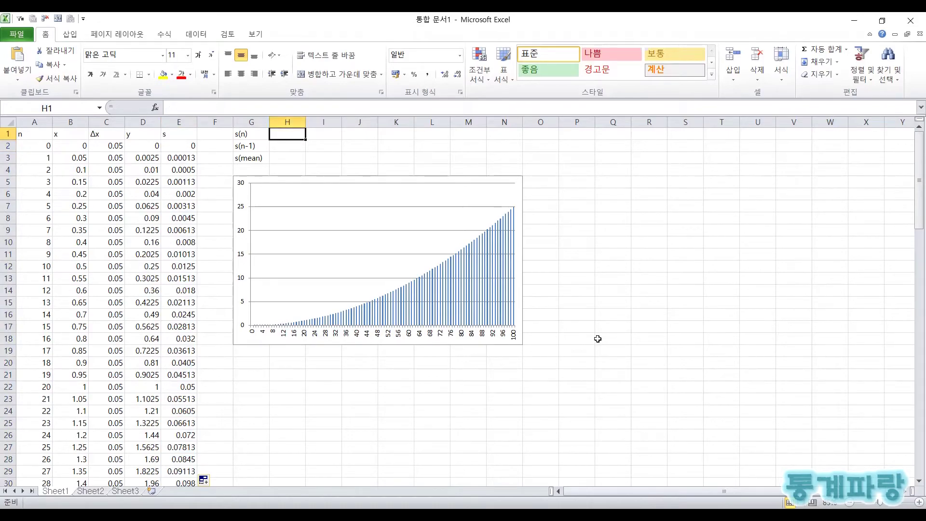
- Enter =SUM(E3:E102) in H1 for s(n), giving 42.2937
key(Left)
key(Down)
key(Right)
key(Up)
text(=s)
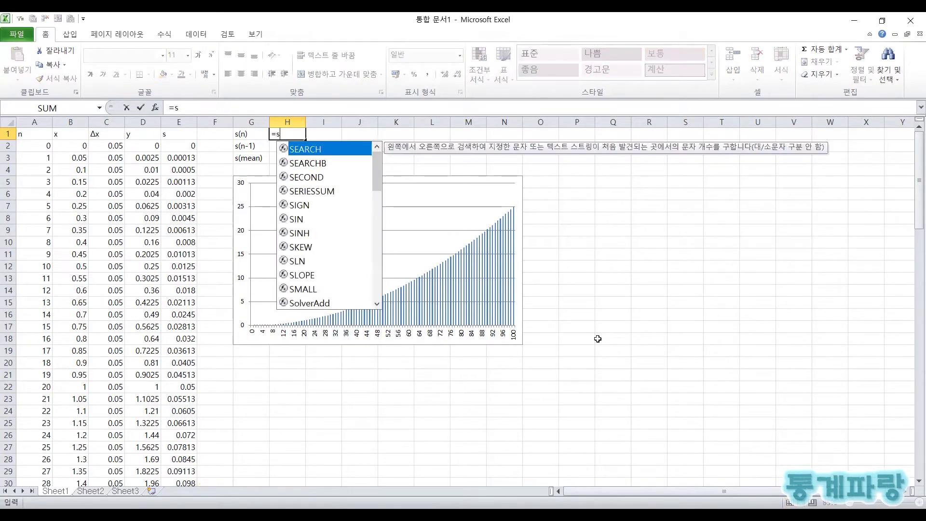
text(um()
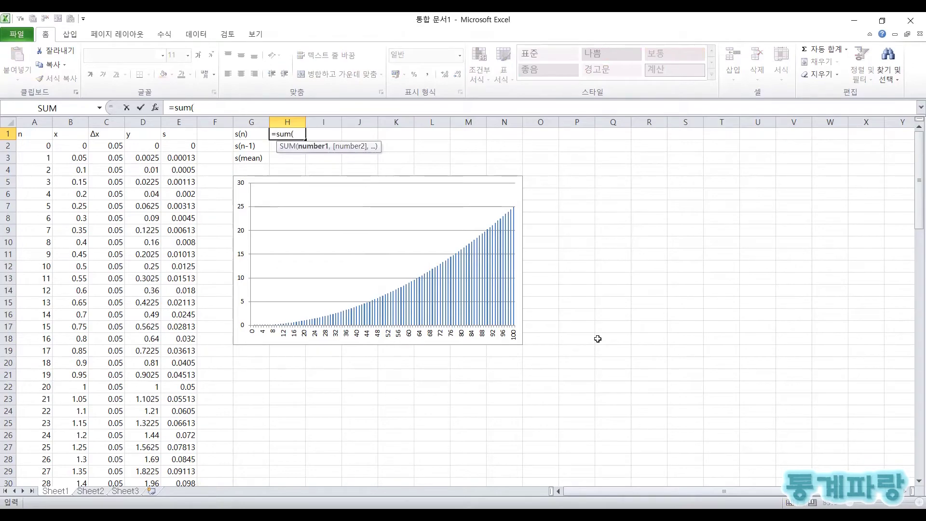
key(Left)
key(Left)
key(Left)
key(Down)
key(Down)
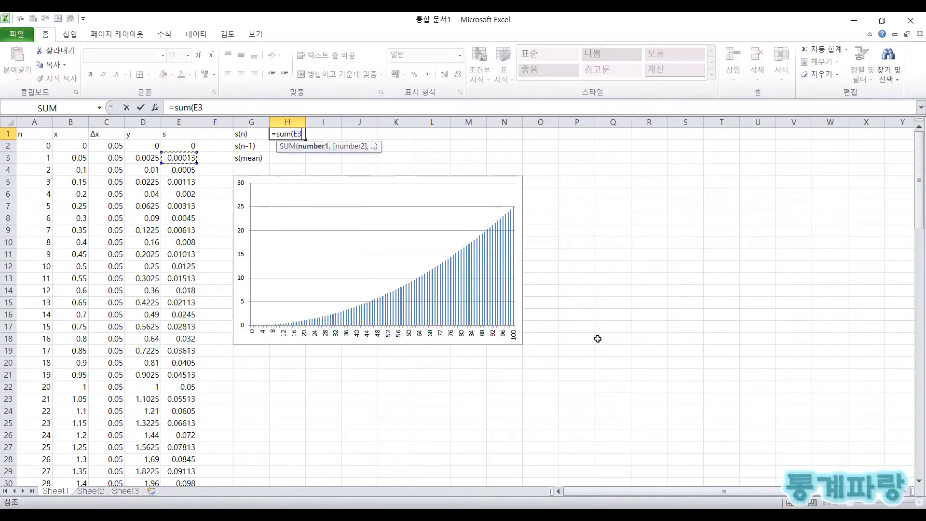
key(ctrl+shift+Down)
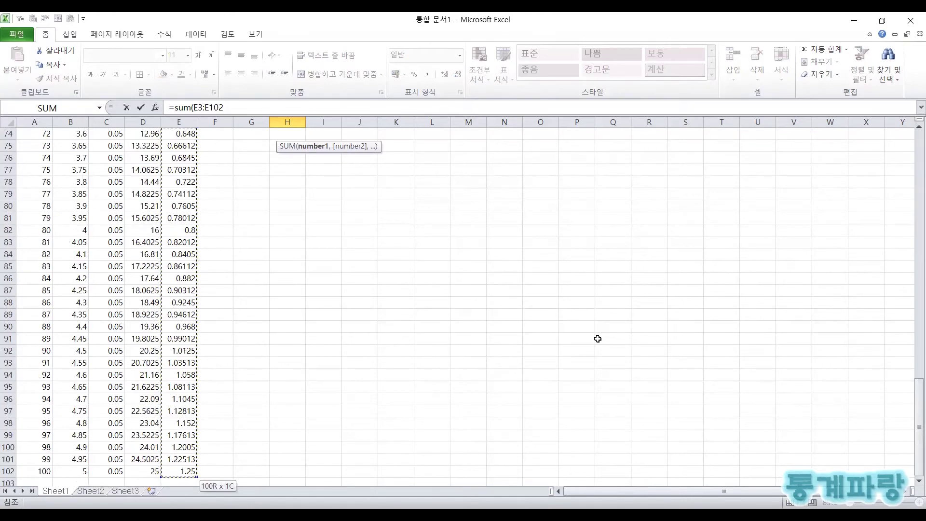
key(ctrl+Return)
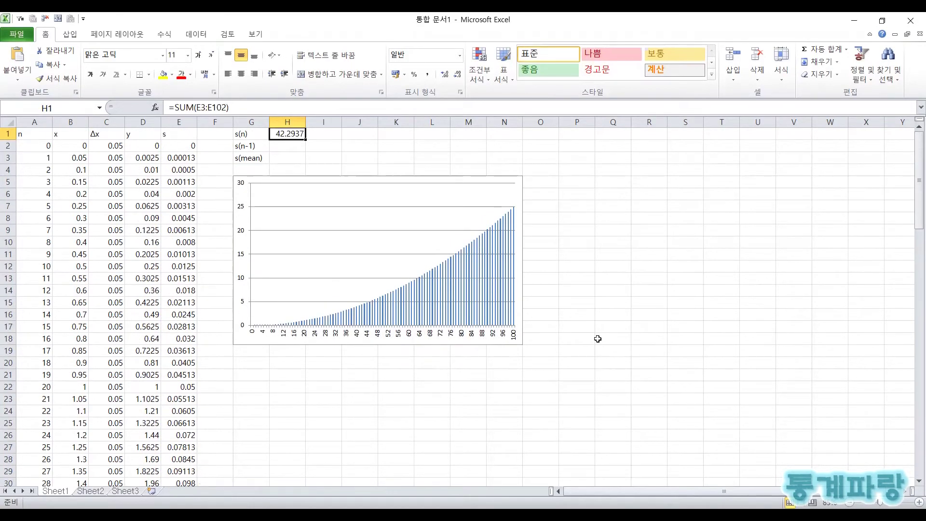
- Enter =SUM(E2:E101) in H2 for s(n-1), giving 41.0437
key(Down)
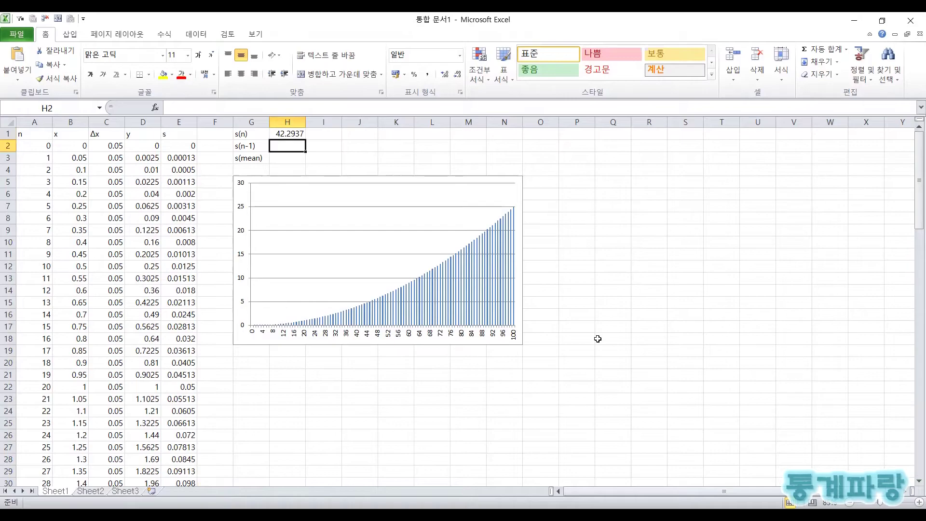
text(=s)
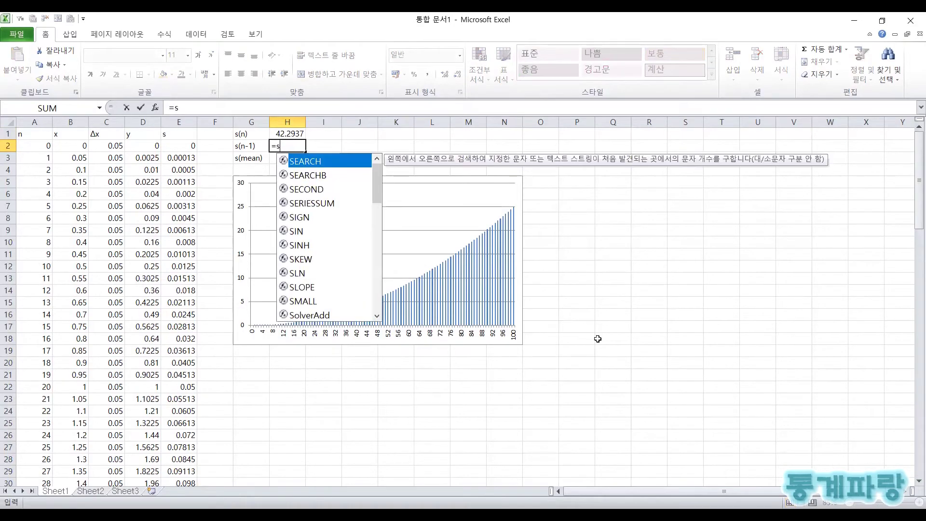
text(um()
key(Left)
key(Left)
key(Left)
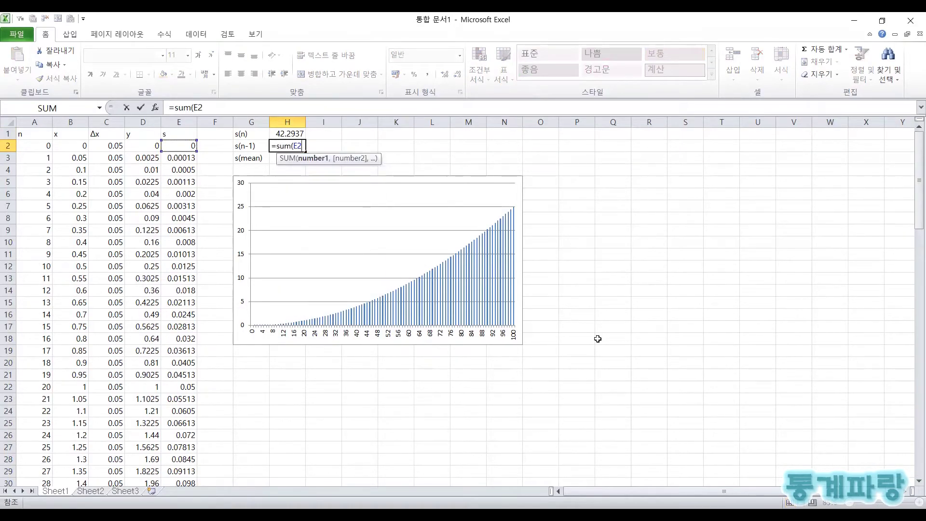
key(ctrl+shift+Down)
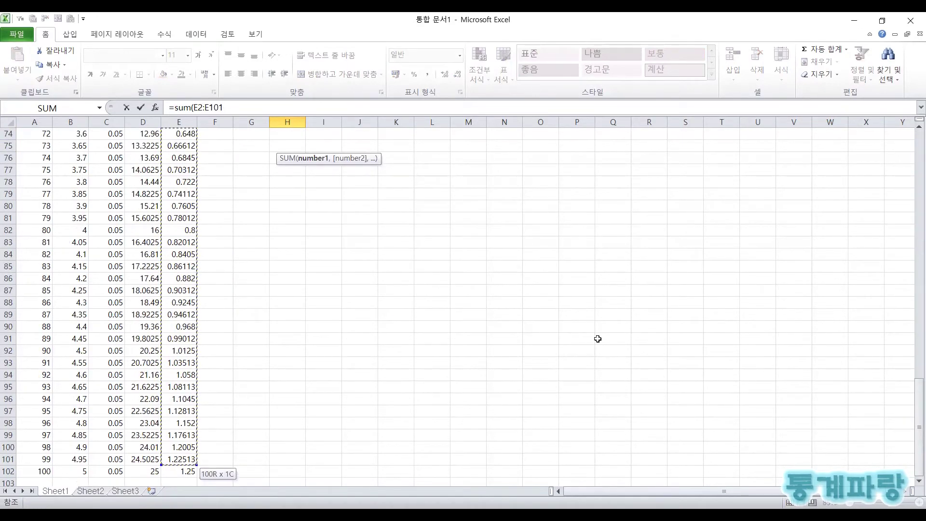
key(Return)
key(Up)
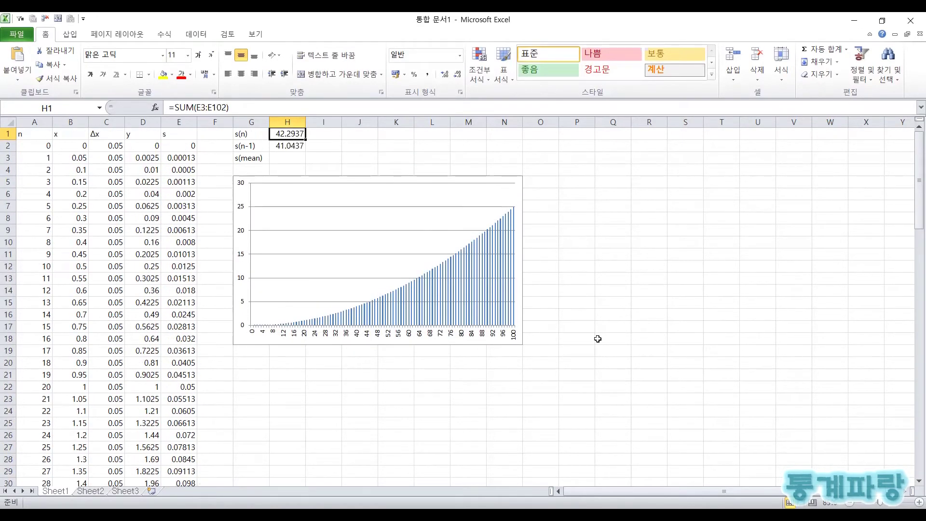
key(Up)
key(Down)
key(Down)
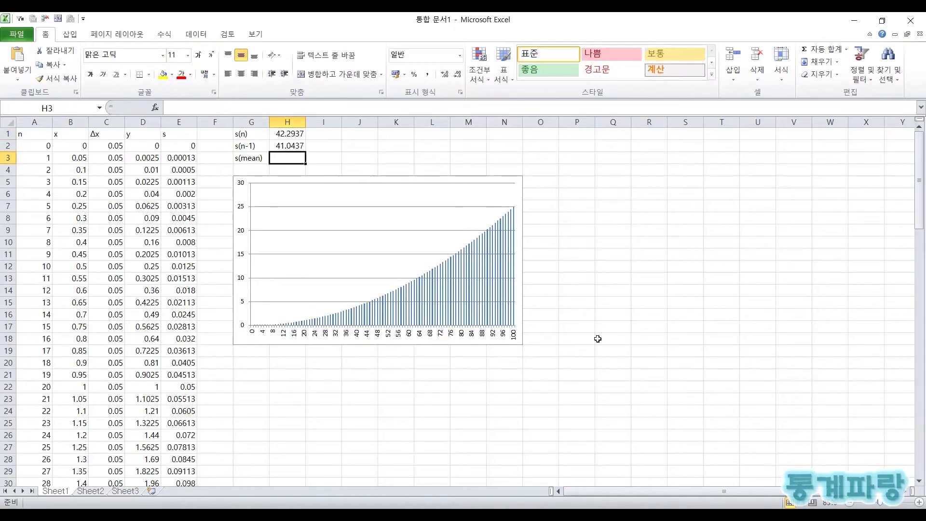
- Enter =AVERAGE(H1:H2) in H3, giving s(mean) of 41.6687
text(=a)
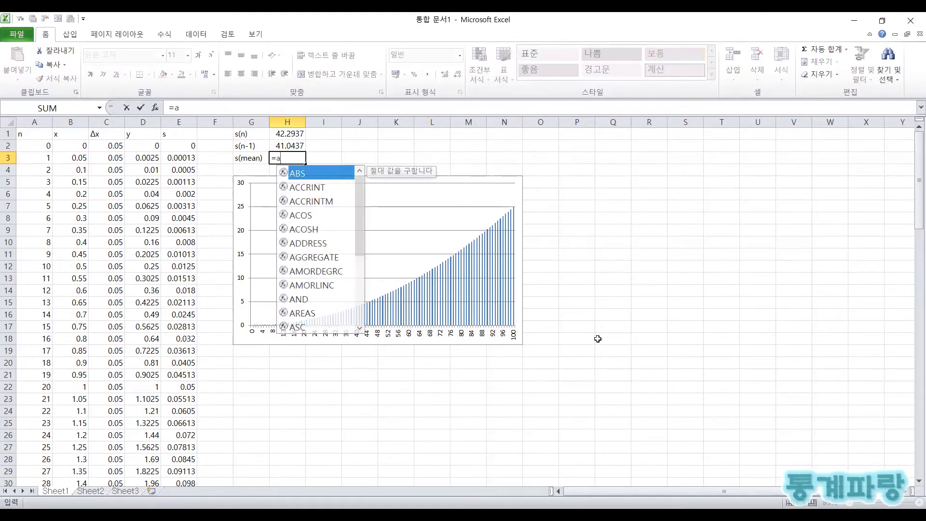
text(verage()
key(Up)
key(shift+Up)
text())
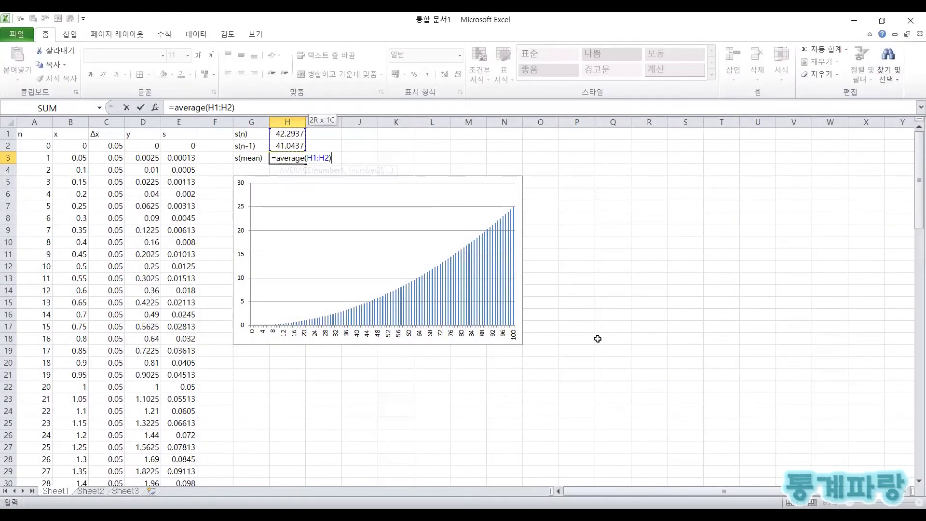
key(ctrl+Return)
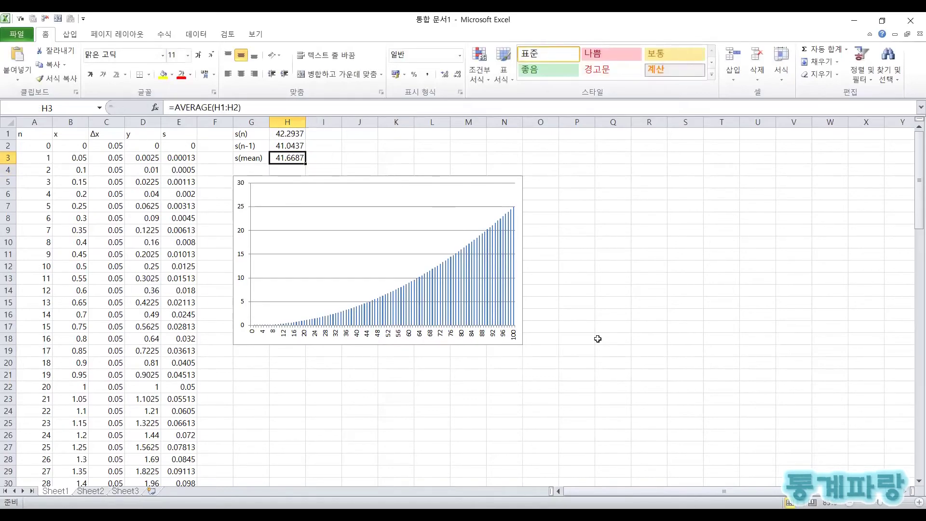